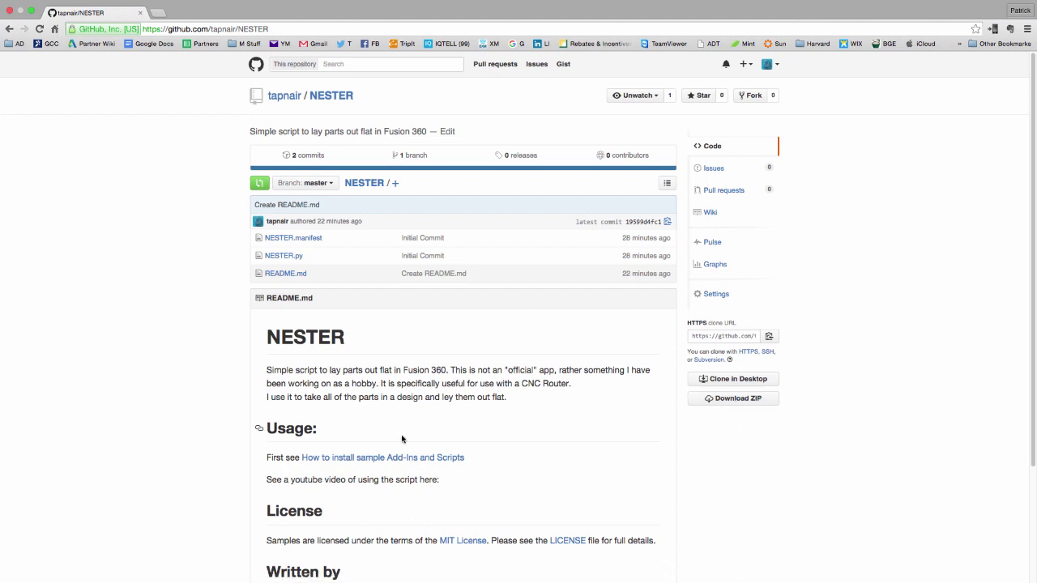
Scroll the NESTER README and follow the 'How to install sample Add-Ins and Scripts' link.
{"action": "scroll", "coordinate": [402, 439], "scroll_direction": "down", "scroll_amount": 1}
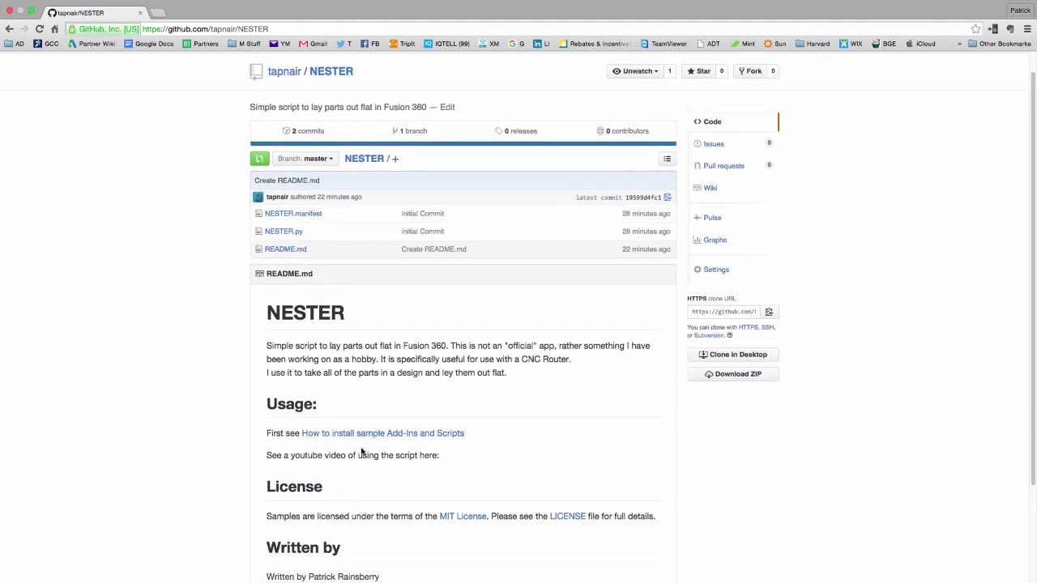
{"action": "left_click", "coordinate": [367, 439]}
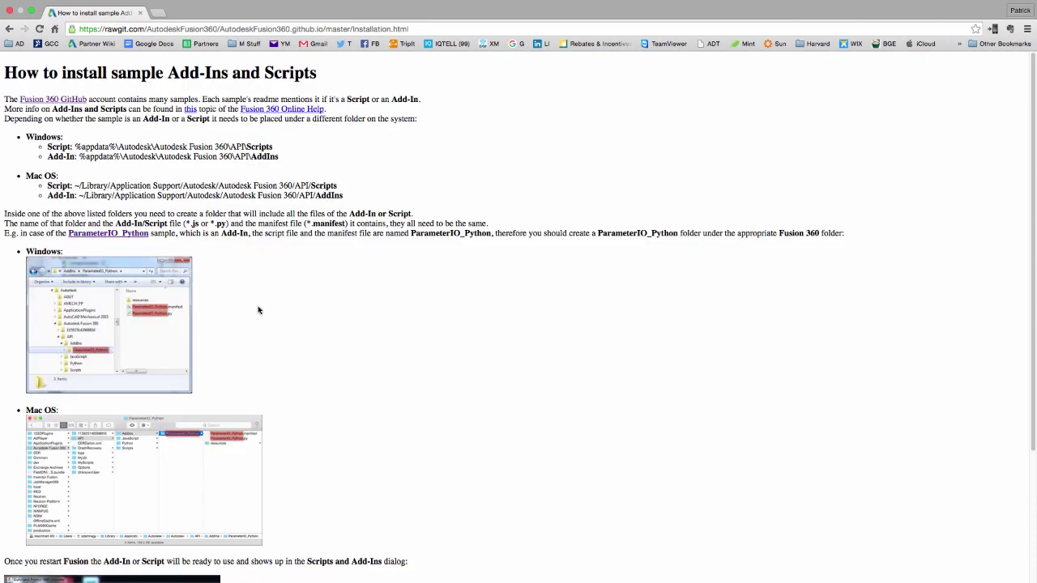
Read the Windows and Mac OS script locations in the install guide, then go back to the repository.
{"action": "scroll", "coordinate": [285, 361], "scroll_direction": "down", "scroll_amount": 5}
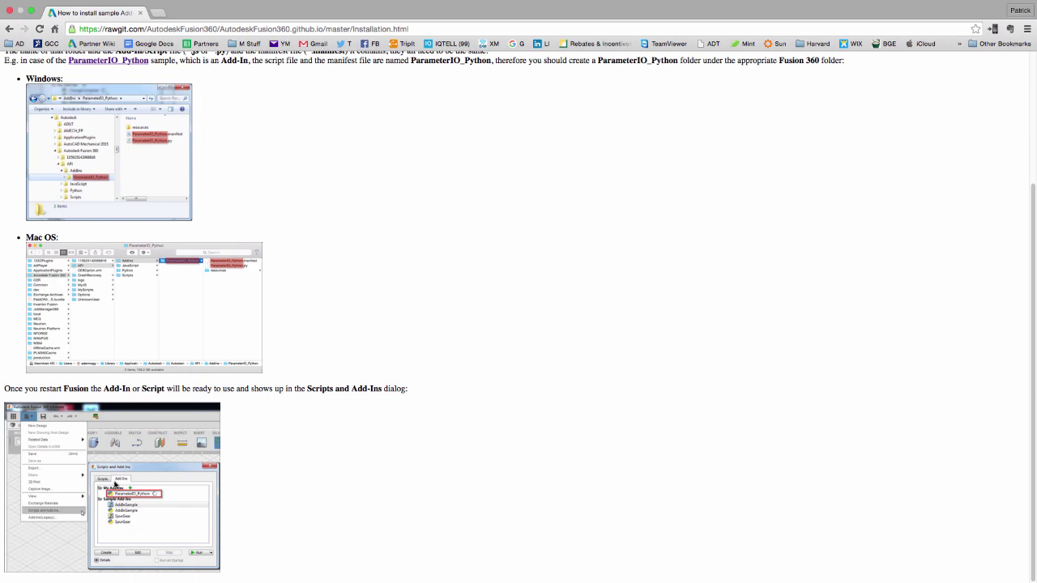
{"action": "scroll", "coordinate": [228, 450], "scroll_direction": "up", "scroll_amount": 4}
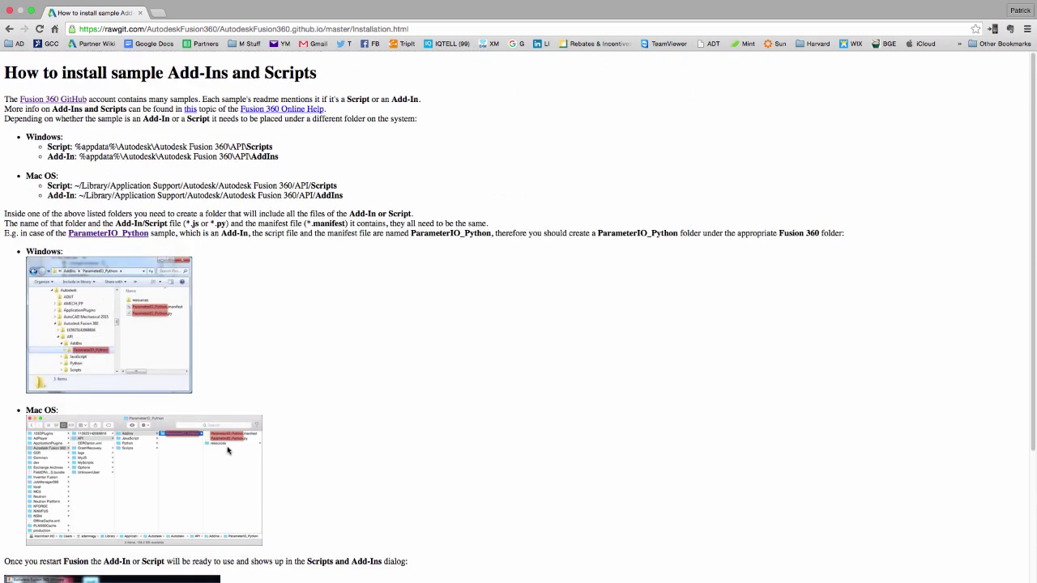
{"action": "left_click", "coordinate": [8, 28]}
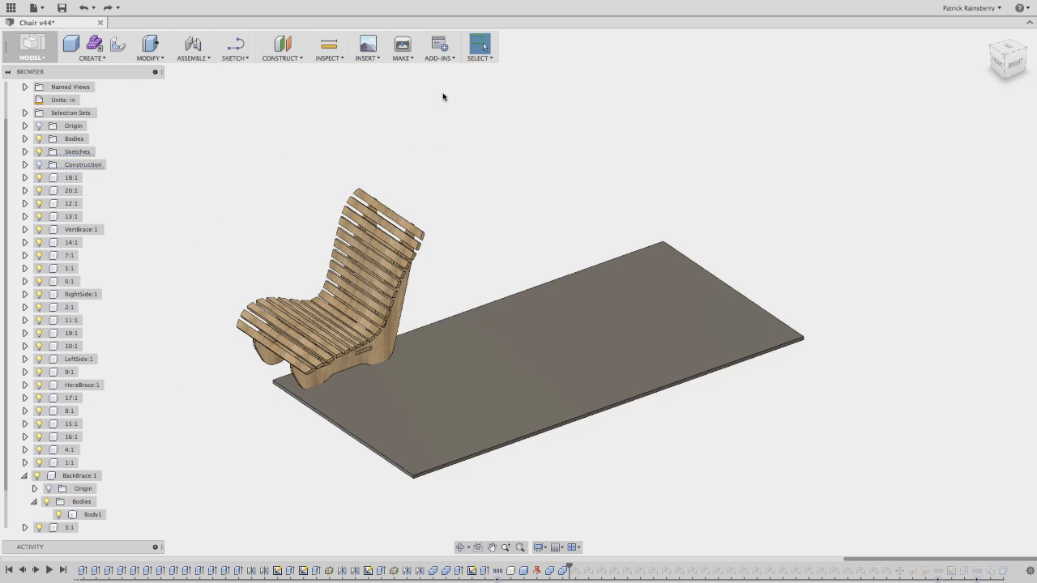
Open Scripts and Add-Ins, check the NESTER folder without adding it, and select NESTER under My Scripts.
{"action": "left_click", "coordinate": [447, 63]}
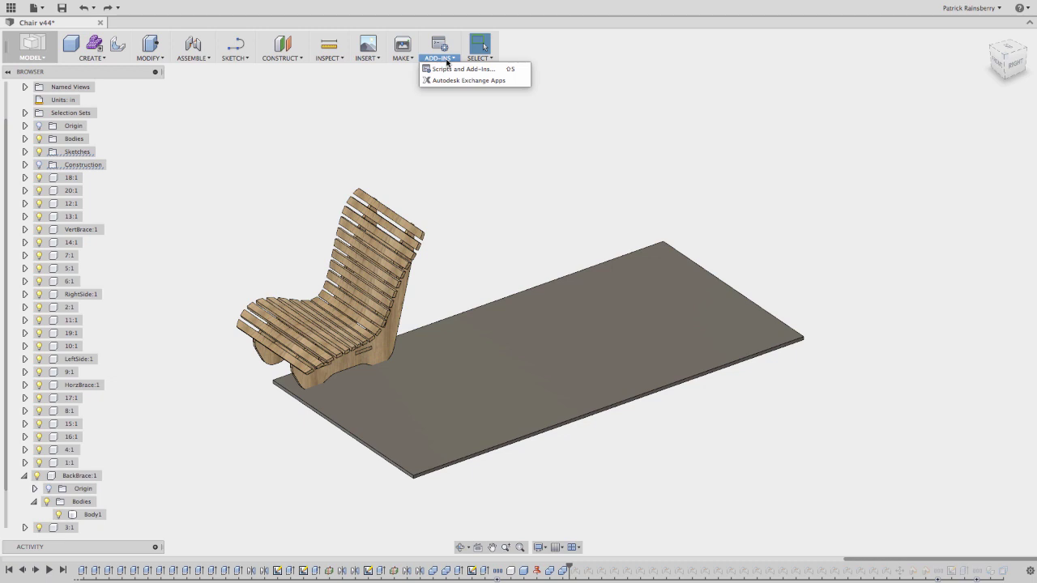
{"action": "left_click", "coordinate": [449, 69]}
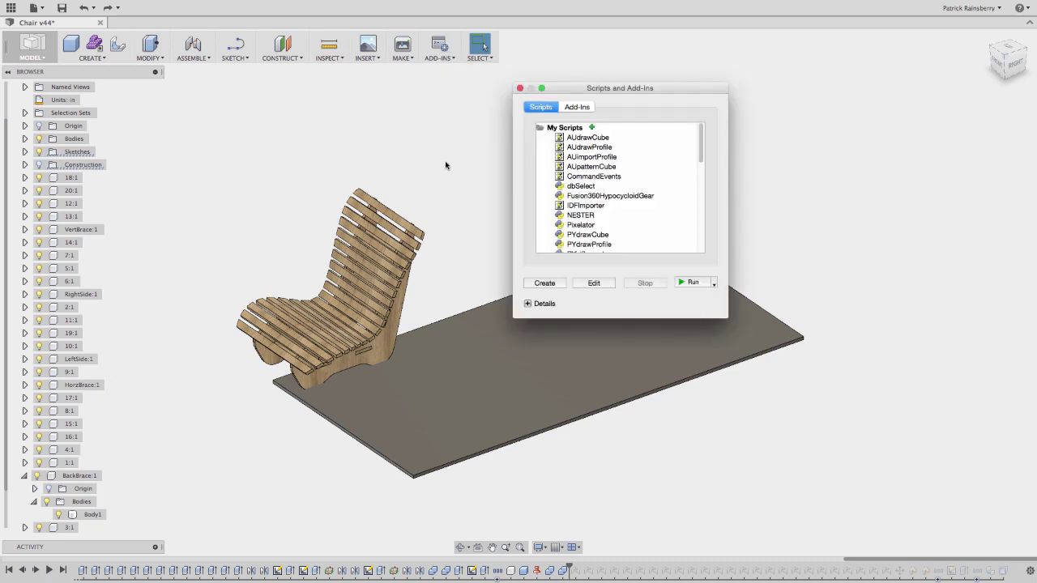
{"action": "left_click", "coordinate": [592, 128]}
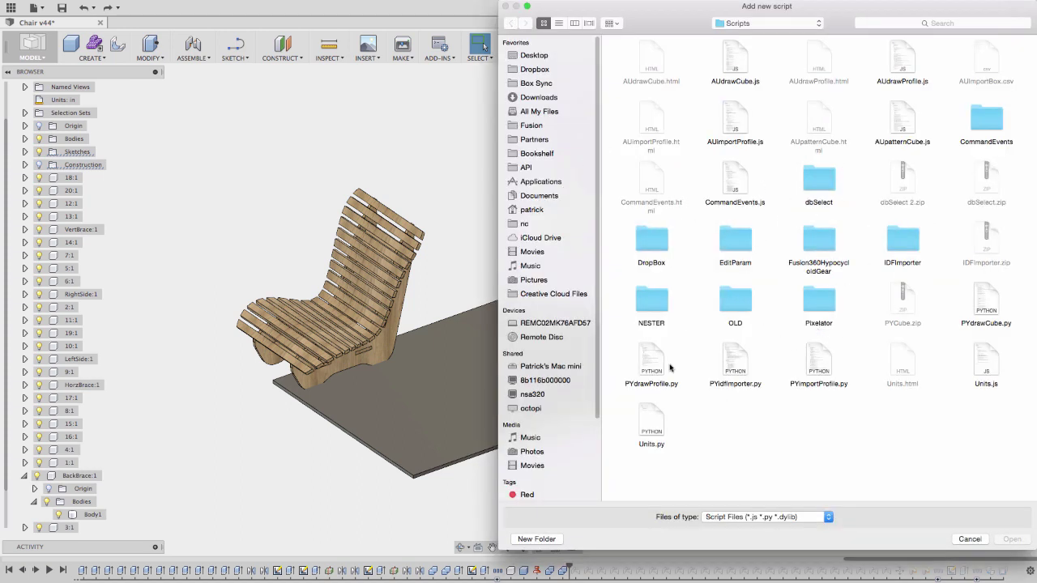
{"action": "double_click", "coordinate": [653, 304]}
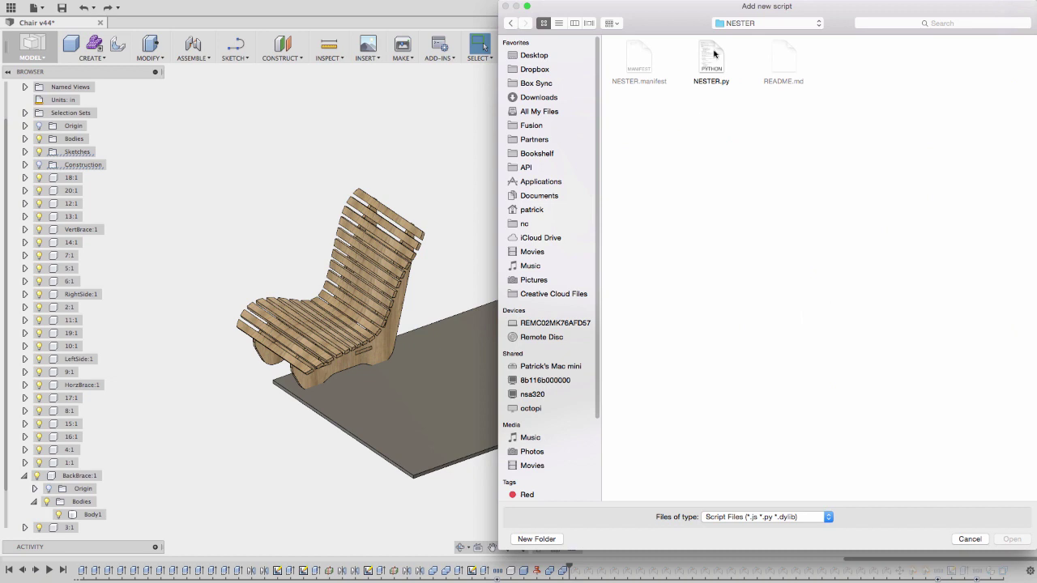
{"action": "left_click", "coordinate": [964, 539]}
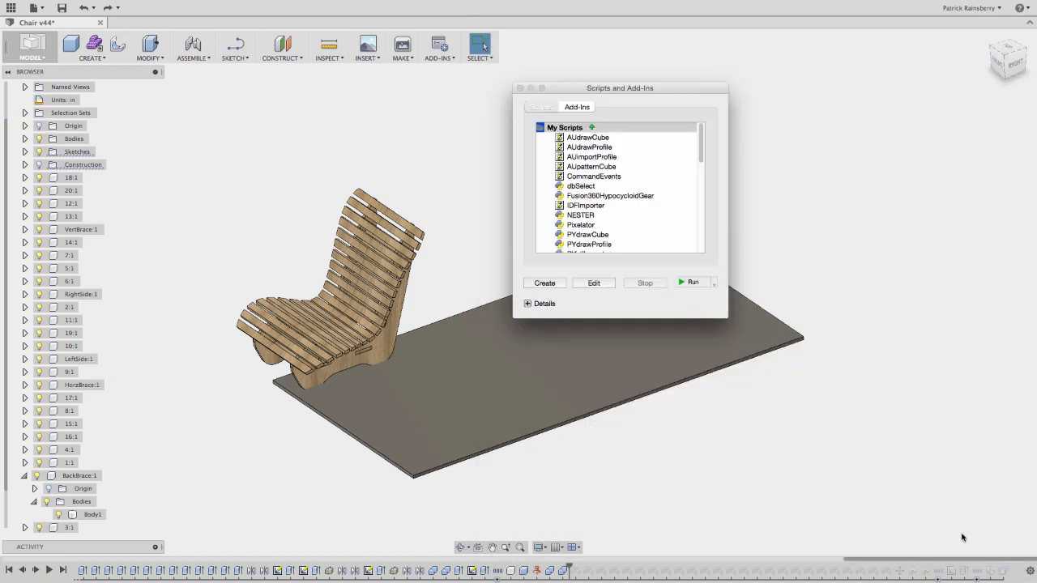
{"action": "left_click", "coordinate": [587, 216]}
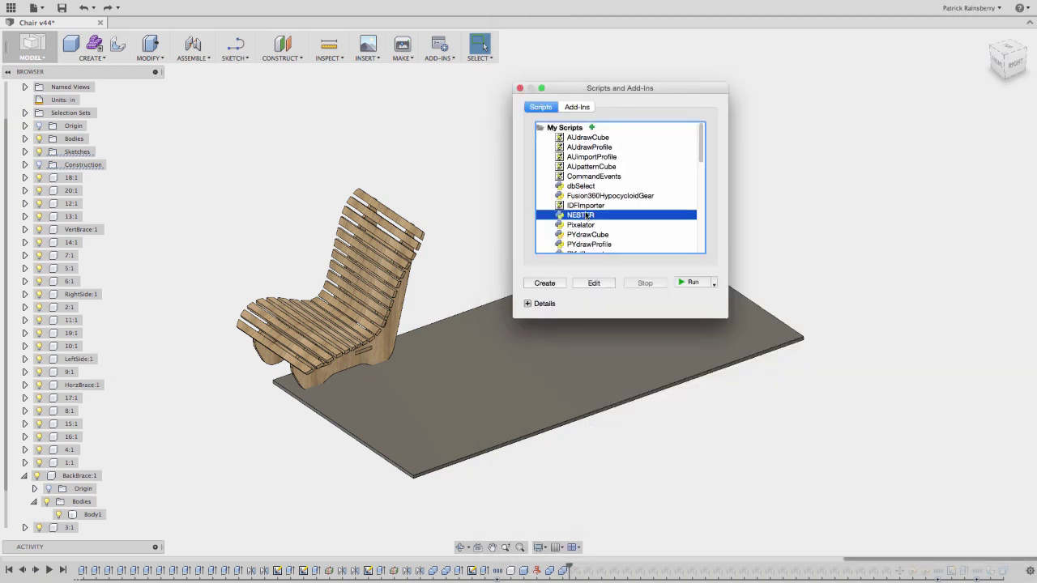
Run NESTER and set the board's top face as the Base Face.
{"action": "left_click", "coordinate": [694, 283]}
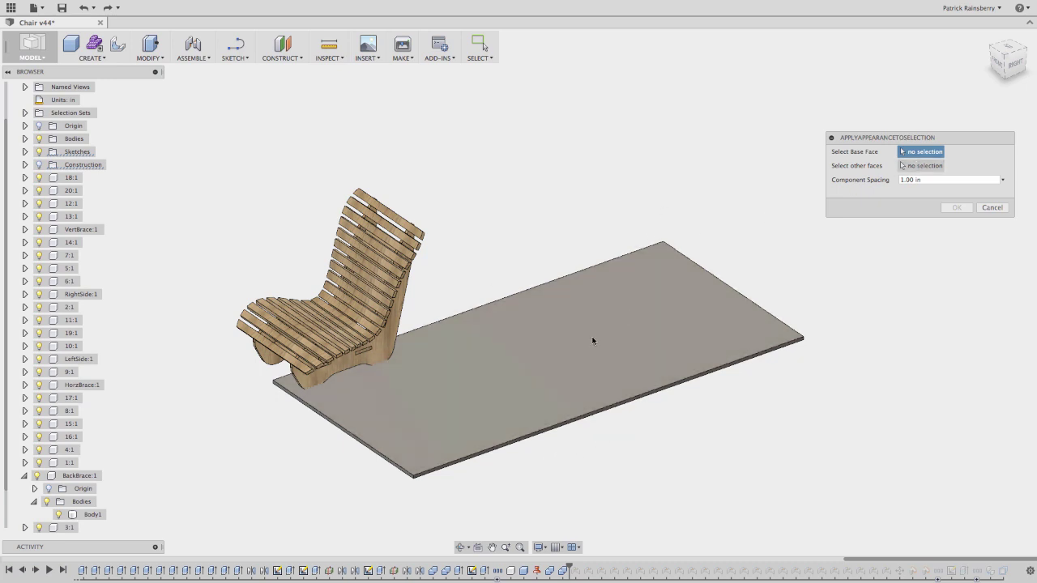
{"action": "left_click", "coordinate": [589, 343]}
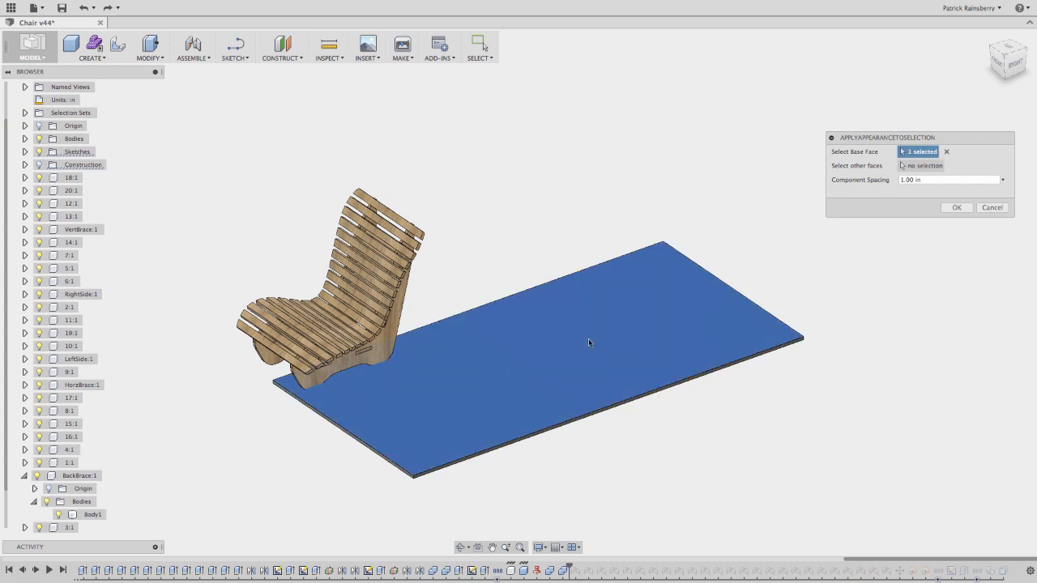
{"action": "left_click", "coordinate": [923, 165]}
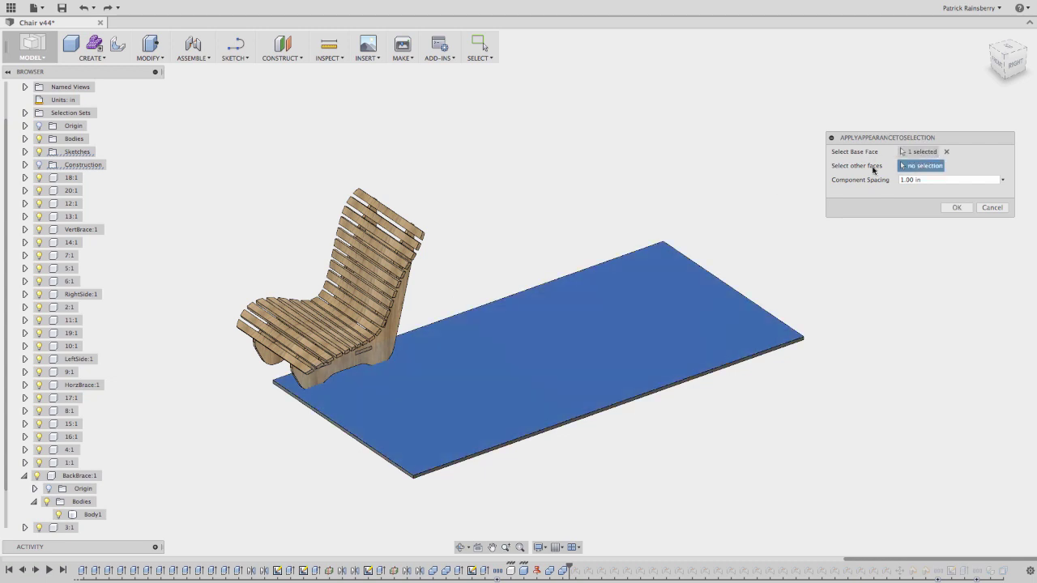
Add the seat slat faces to the faces to lay flat.
{"action": "left_click", "coordinate": [278, 336]}
{"action": "left_click", "coordinate": [281, 331]}
{"action": "left_click", "coordinate": [285, 329]}
{"action": "left_click", "coordinate": [289, 325]}
{"action": "left_click", "coordinate": [292, 323]}
{"action": "left_click", "coordinate": [312, 316]}
Add all the chair-back slat faces, including the top ones, to the faces to lay flat.
{"action": "left_click", "coordinate": [319, 307]}
{"action": "left_click", "coordinate": [324, 300]}
{"action": "left_click", "coordinate": [331, 293]}
{"action": "left_click", "coordinate": [337, 286]}
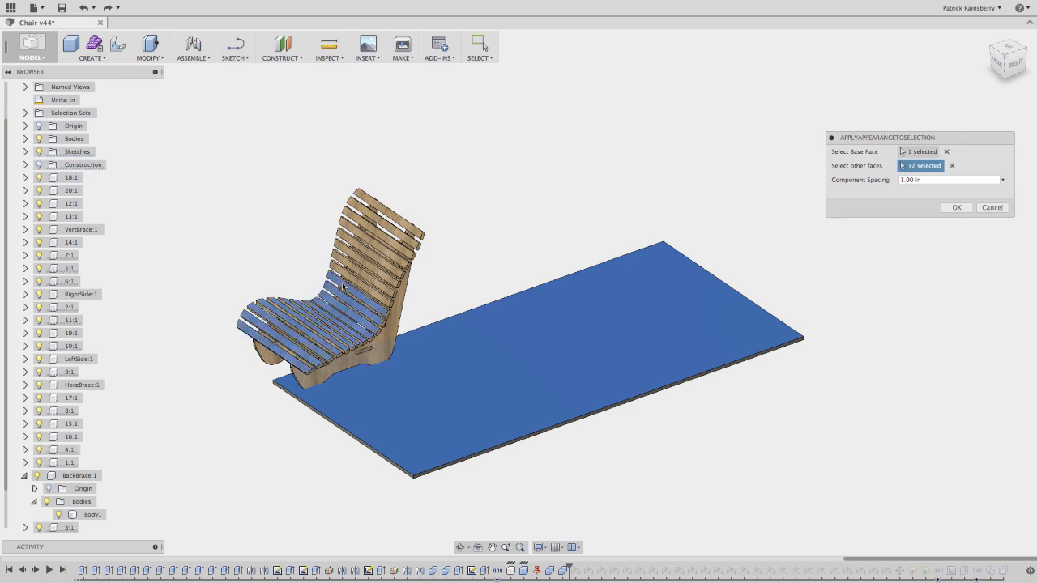
{"action": "left_click", "coordinate": [343, 278]}
{"action": "left_click", "coordinate": [348, 271]}
{"action": "left_click", "coordinate": [360, 256]}
{"action": "left_click", "coordinate": [373, 242]}
{"action": "left_click", "coordinate": [378, 231]}
{"action": "left_click", "coordinate": [381, 220]}
{"action": "left_click", "coordinate": [385, 210]}
{"action": "left_click", "coordinate": [388, 200]}
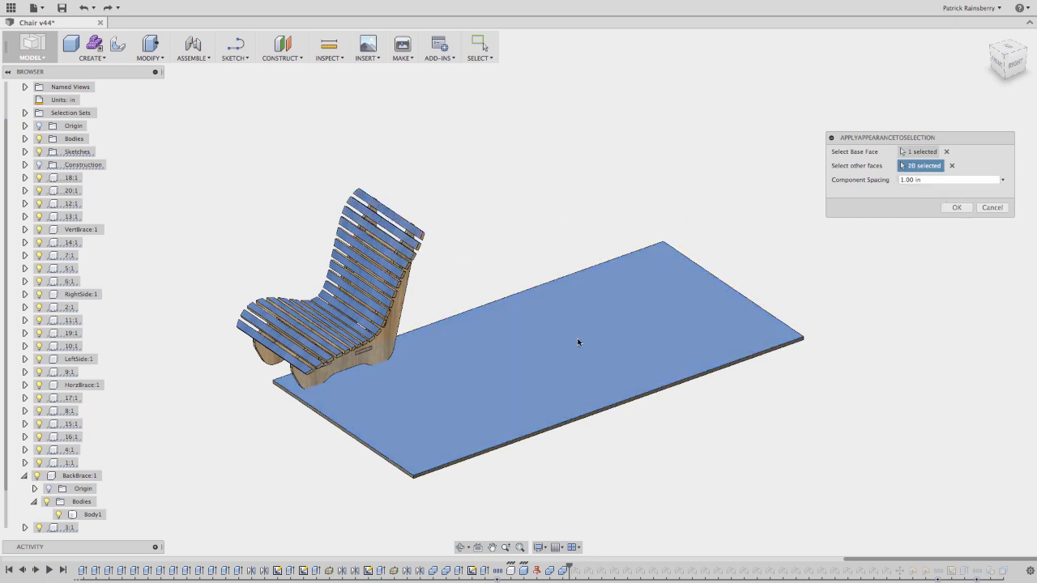
Change Component Spacing to 3, run the nesting, and view the flattened slats from above.
{"action": "left_click", "coordinate": [919, 180]}
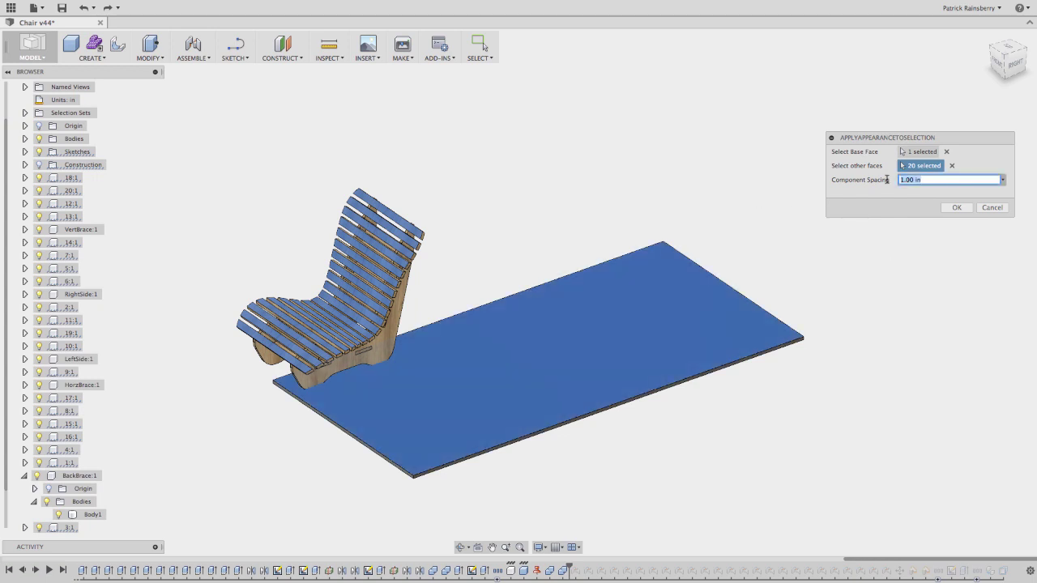
{"action": "type", "text": "3"}
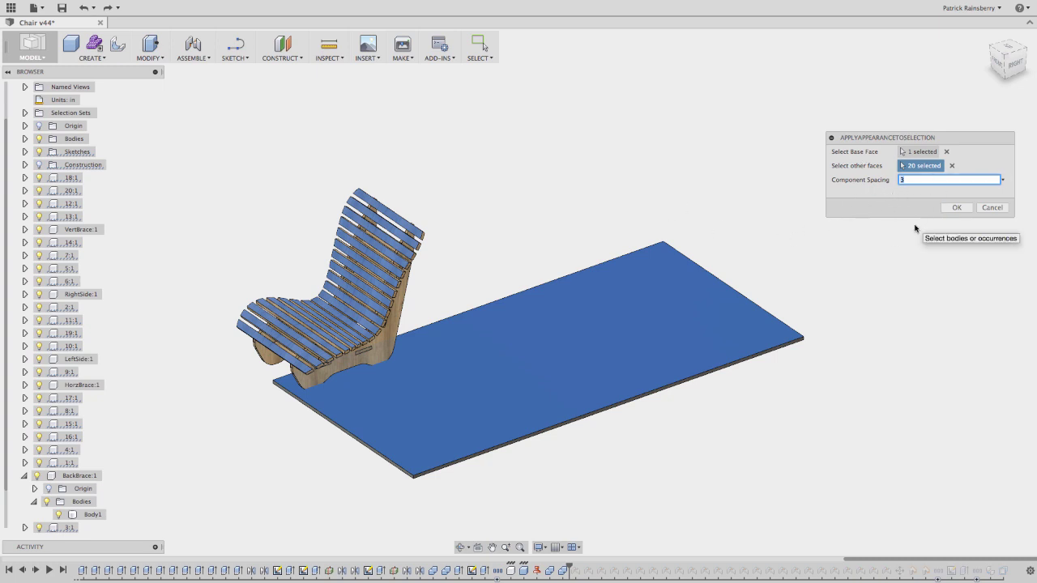
{"action": "left_click", "coordinate": [957, 207]}
{"action": "middle_click_drag", "start_coordinate": [833, 250], "coordinate": [836, 344], "text": "shift"}
{"action": "key", "text": "F6"}
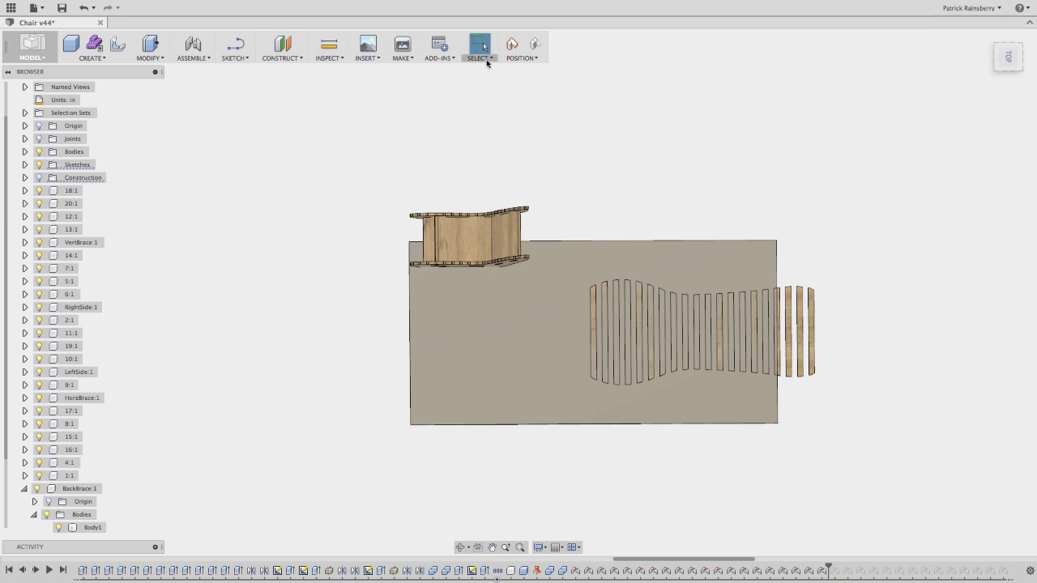
Clear Select All in the Selection Filters and enable only Body Edges.
{"action": "left_click", "coordinate": [488, 60]}
{"action": "mouse_move", "coordinate": [498, 116]}
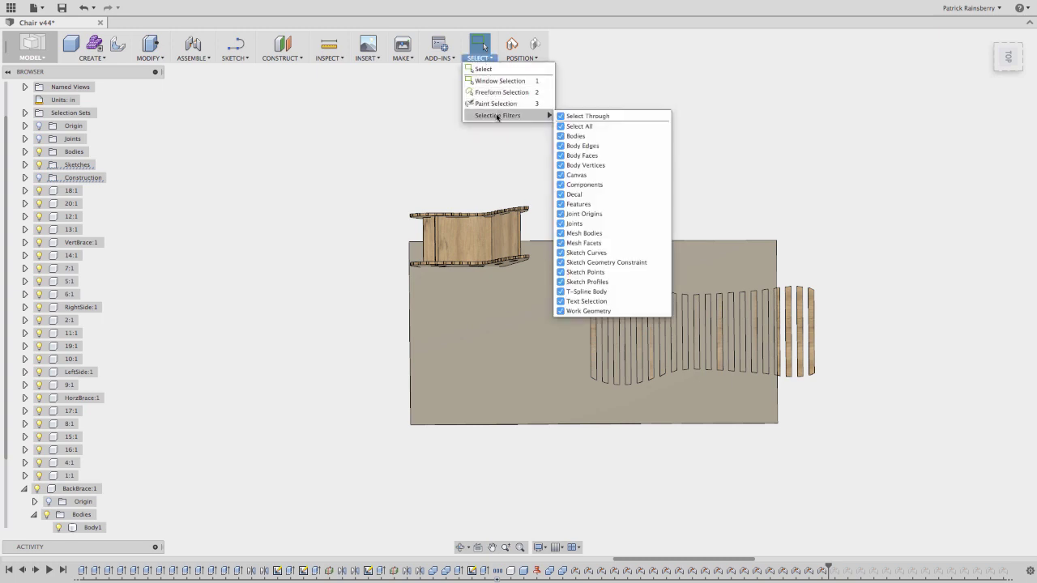
{"action": "left_click", "coordinate": [561, 127]}
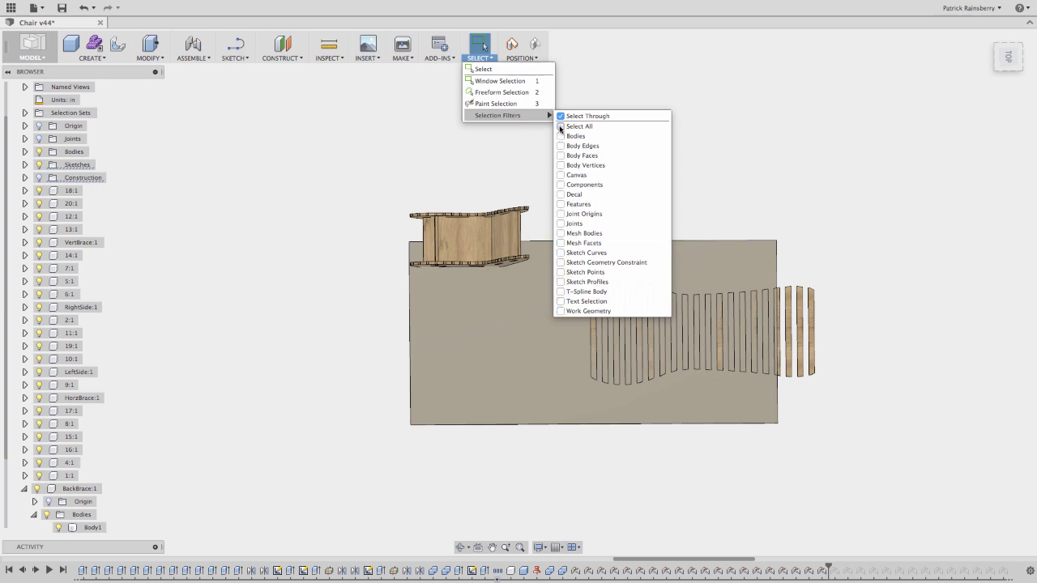
{"action": "left_click", "coordinate": [560, 146]}
{"action": "left_click", "coordinate": [868, 228]}
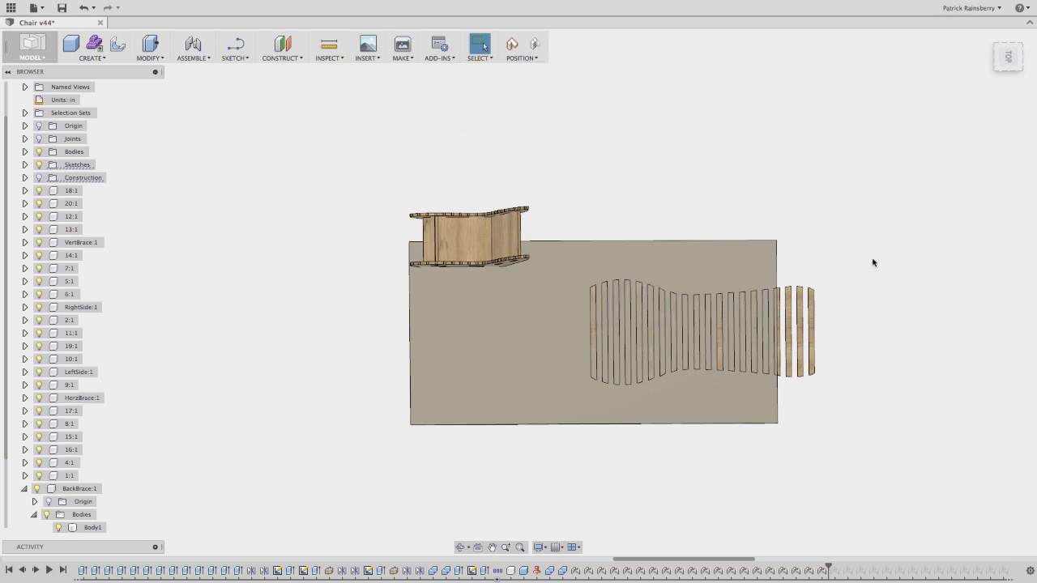
Box-select the 20 flattened slats and drag them into the board's lower left area.
{"action": "left_click_drag", "start_coordinate": [875, 185], "coordinate": [564, 494]}
{"action": "left_click_drag", "start_coordinate": [593, 288], "coordinate": [931, 462]}
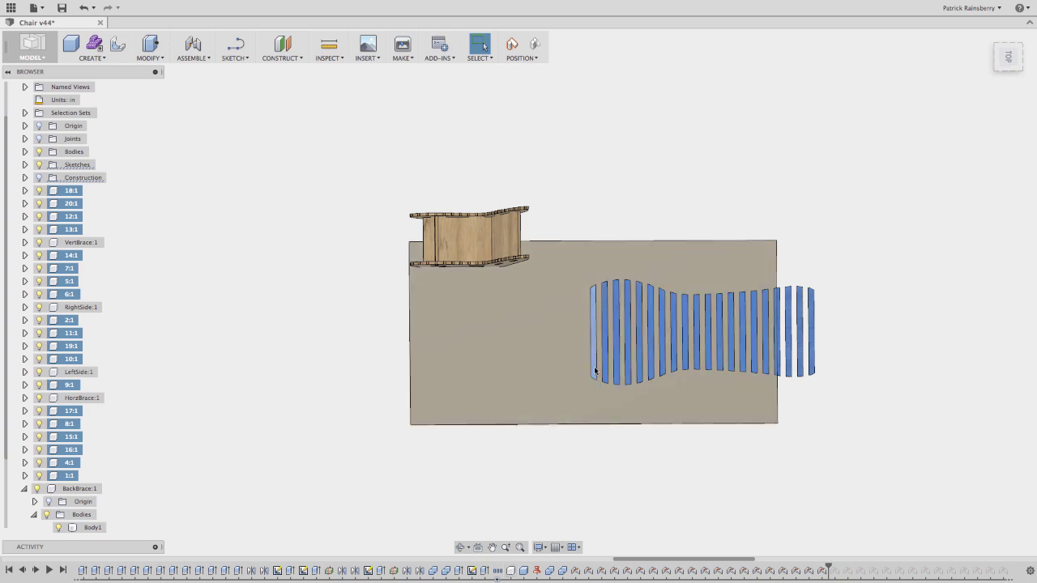
{"action": "left_click_drag", "start_coordinate": [593, 369], "coordinate": [424, 398]}
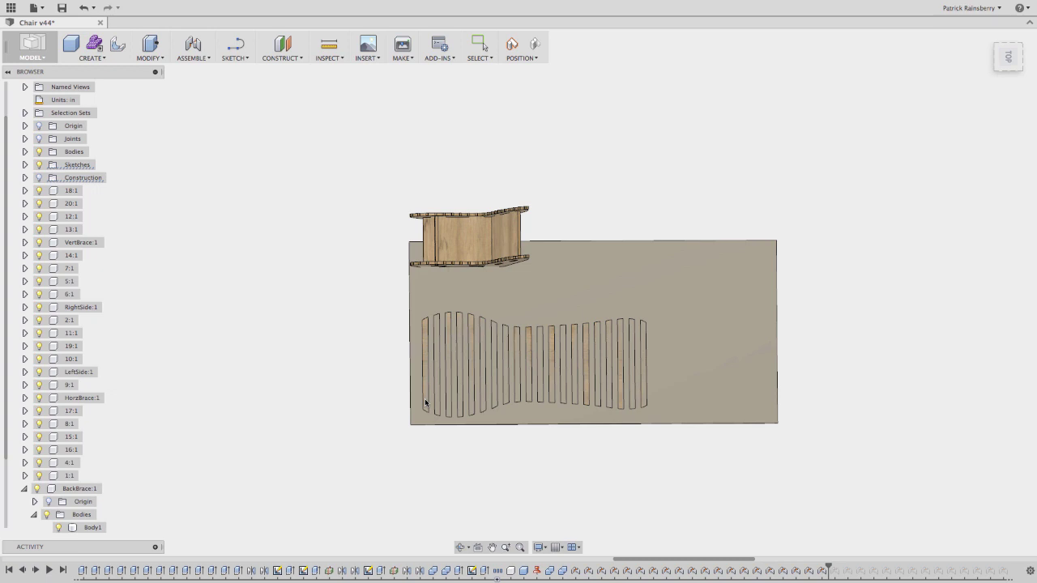
{"action": "mouse_move", "coordinate": [425, 397]}
{"action": "left_mouse_down"}
{"action": "mouse_move", "coordinate": [438, 379]}
{"action": "mouse_move", "coordinate": [416, 405]}
{"action": "left_mouse_up"}
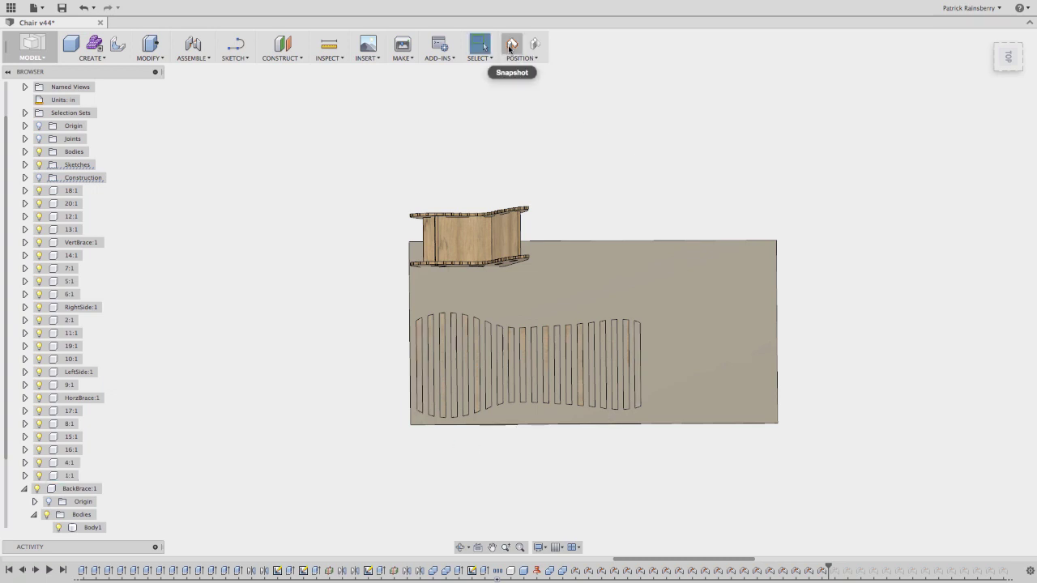
Use POSITION > Capture Position to snapshot the slat arrangement.
{"action": "left_click", "coordinate": [509, 47]}
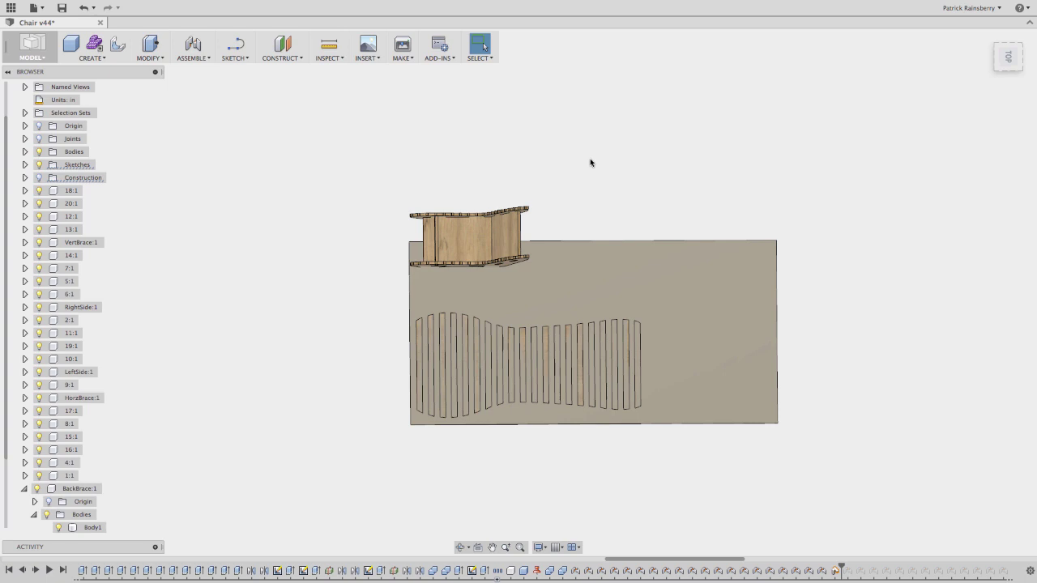
Rerun NESTER from Scripts and Add-Ins with the plywood board as the Base Face.
{"action": "middle_click_drag", "start_coordinate": [516, 470], "coordinate": [615, 360], "text": "shift"}
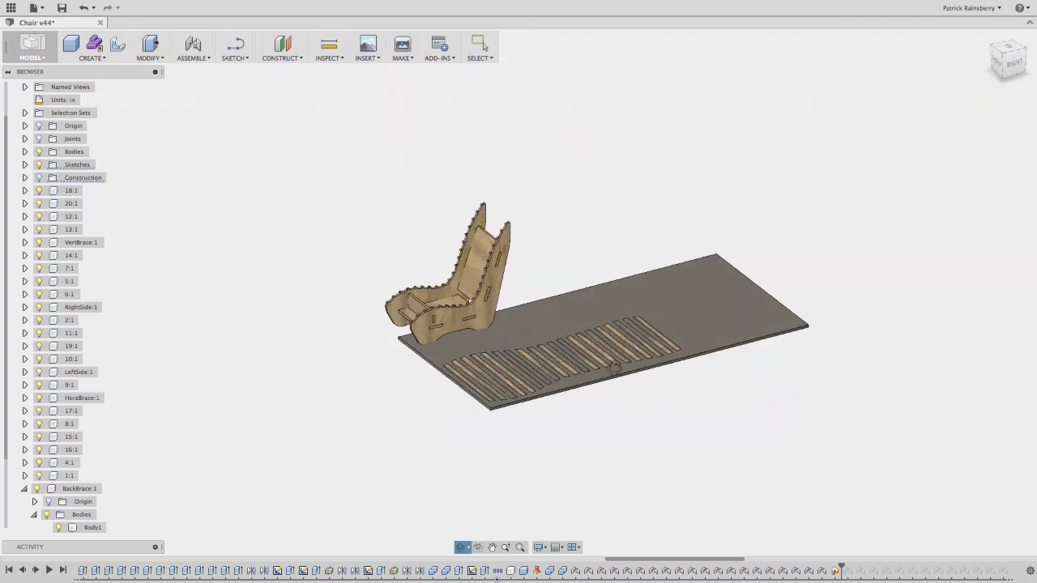
{"action": "left_click", "coordinate": [441, 58]}
{"action": "left_click", "coordinate": [447, 71]}
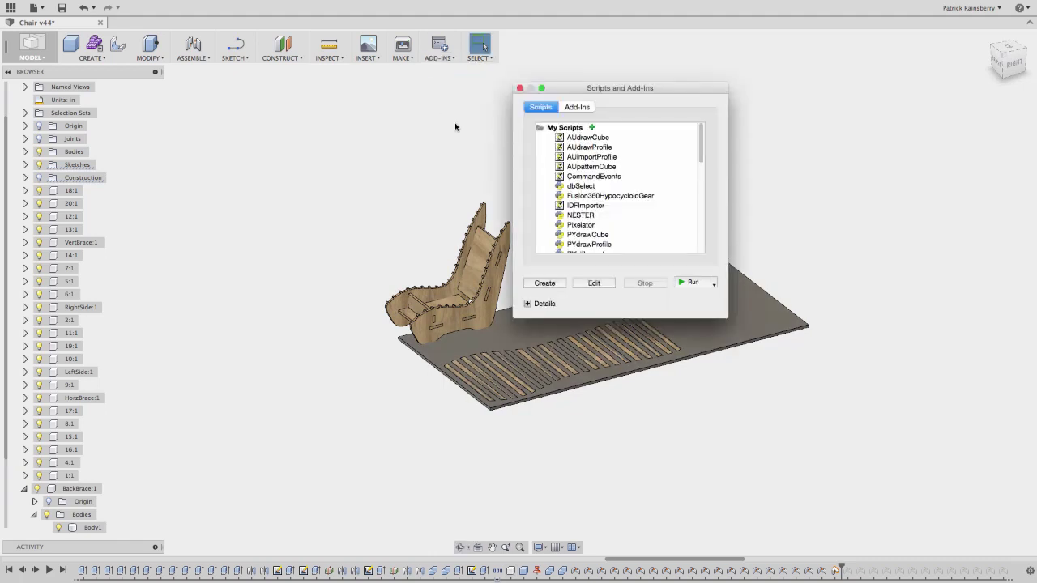
{"action": "double_click", "coordinate": [581, 215]}
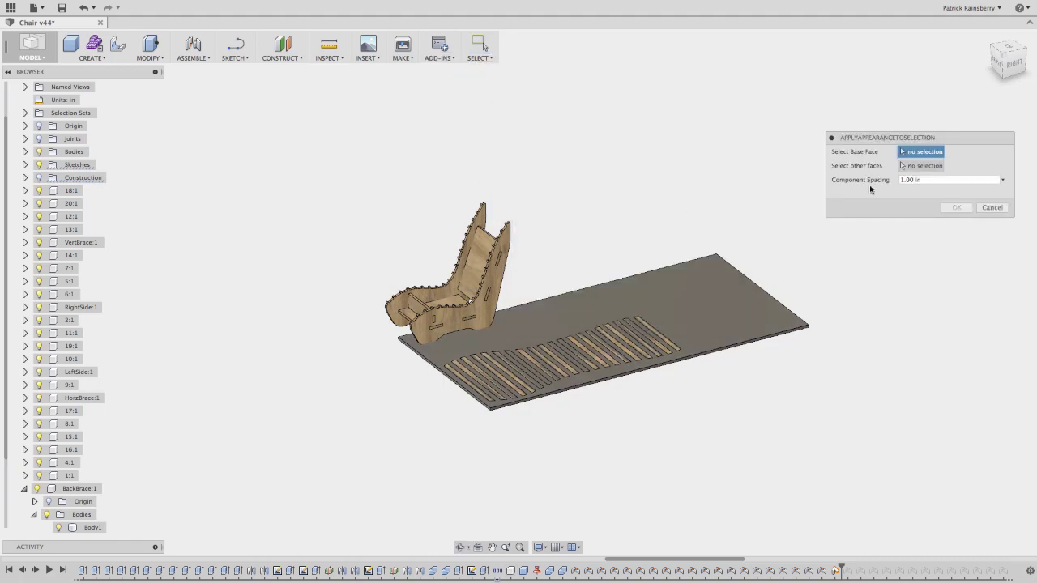
{"action": "left_click", "coordinate": [738, 296]}
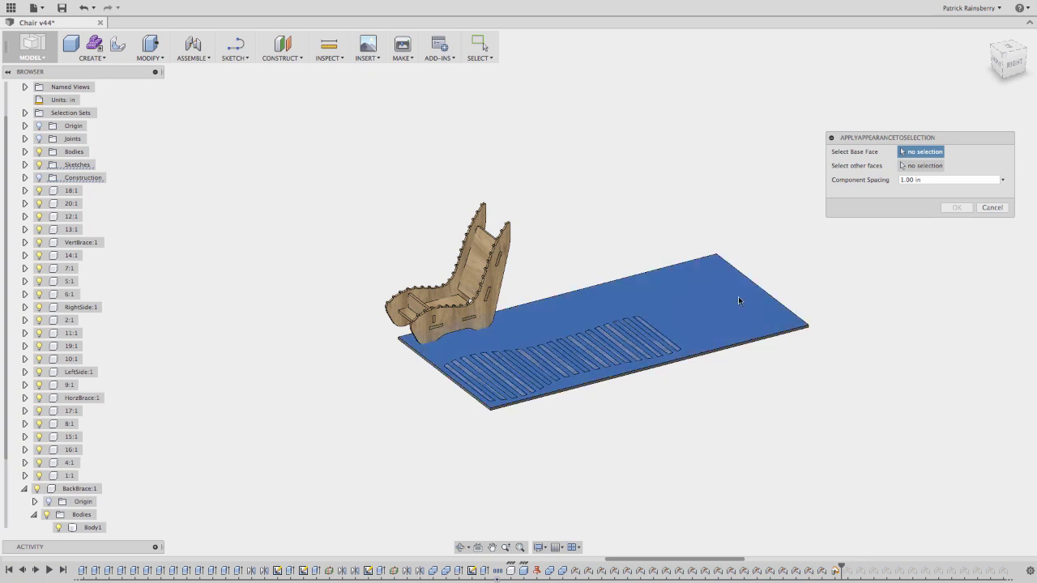
{"action": "left_click", "coordinate": [921, 166]}
Add the chair side and back brace faces, set Component Spacing to 2, and nest them.
{"action": "left_click", "coordinate": [447, 327]}
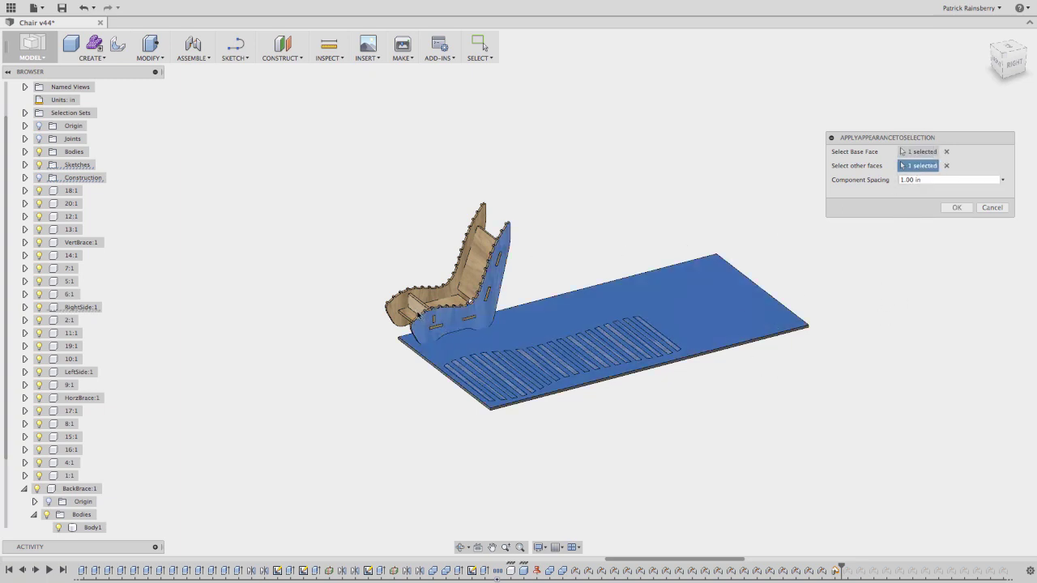
{"action": "left_click", "coordinate": [418, 306]}
{"action": "left_click", "coordinate": [444, 306]}
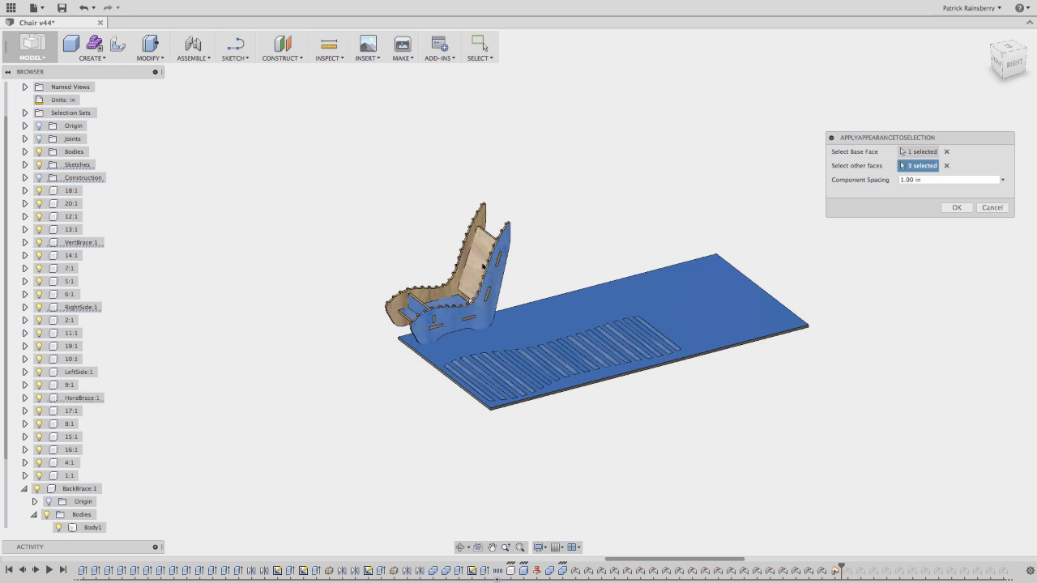
{"action": "left_click", "coordinate": [457, 293]}
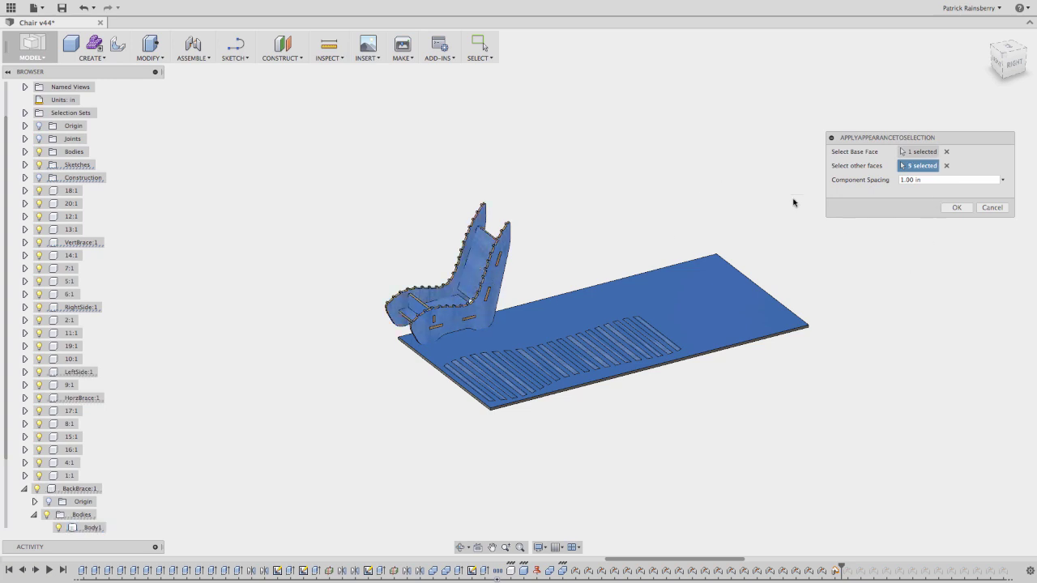
{"action": "left_click", "coordinate": [924, 179]}
{"action": "left_click_drag", "start_coordinate": [924, 180], "coordinate": [878, 185]}
{"action": "type", "text": "25"}
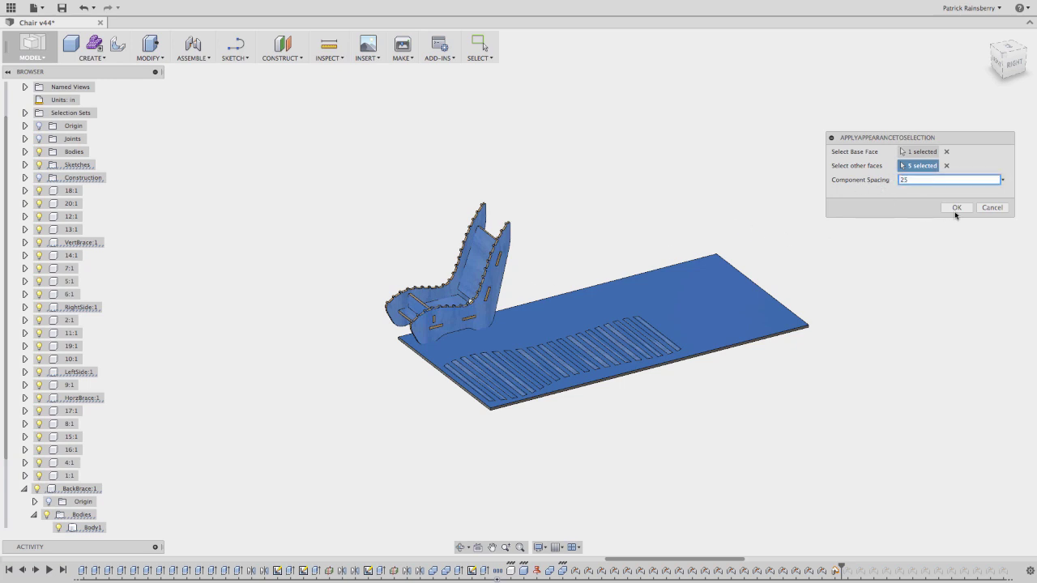
{"action": "left_click", "coordinate": [957, 207]}
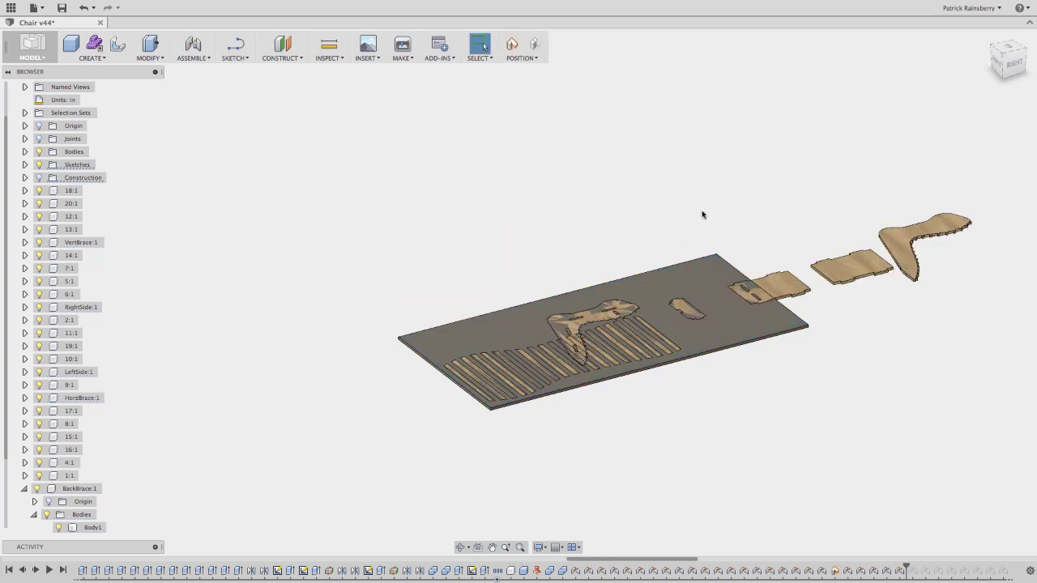
Make Stock:1 unselectable from its browser right-click menu, then clear the selection.
{"action": "middle_click_drag", "start_coordinate": [700, 217], "coordinate": [429, 274], "text": "shift"}
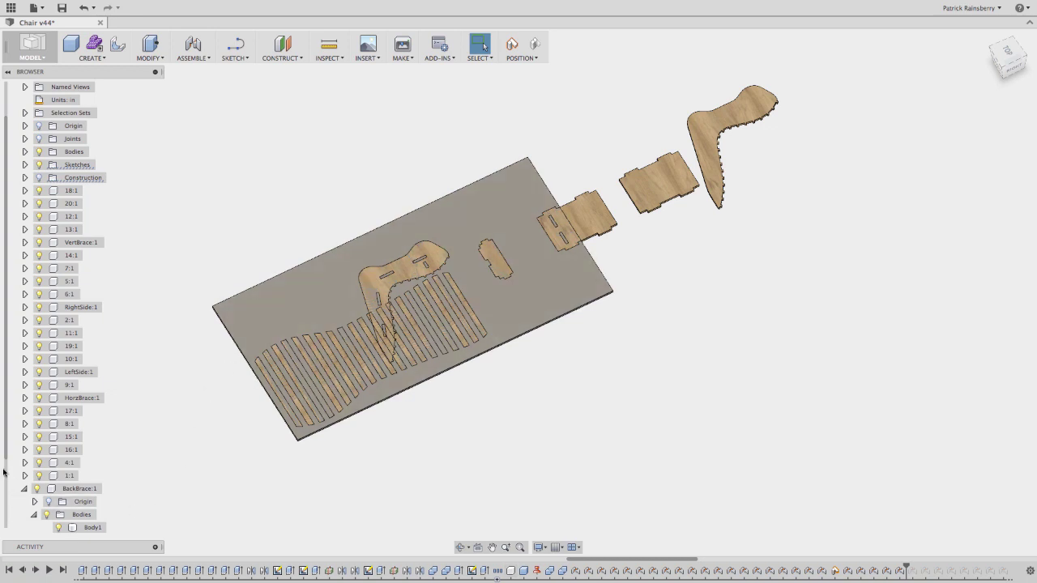
{"action": "scroll", "coordinate": [4, 446], "scroll_direction": "down", "scroll_amount": 2}
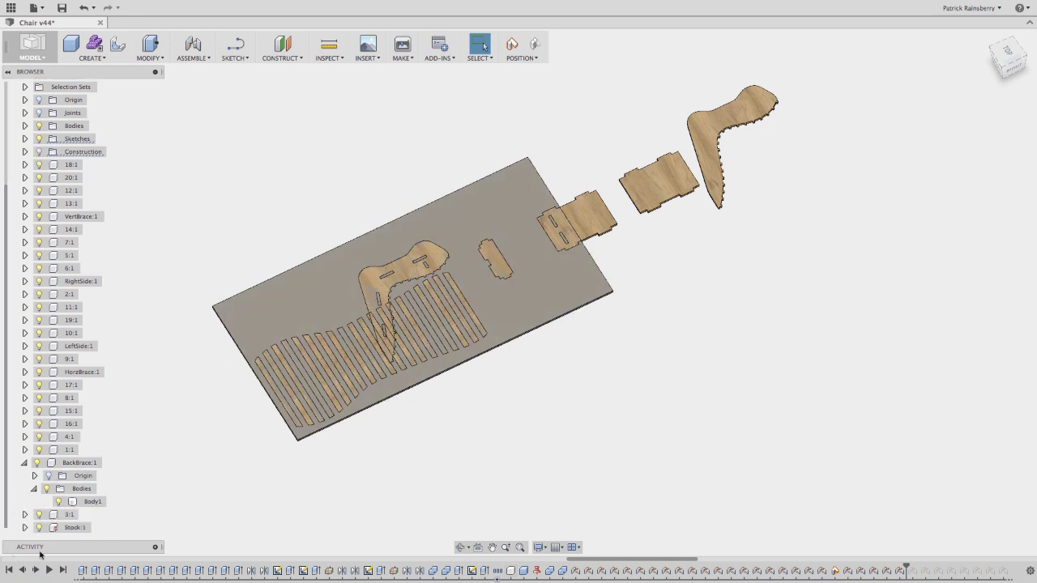
{"action": "right_click", "coordinate": [70, 531]}
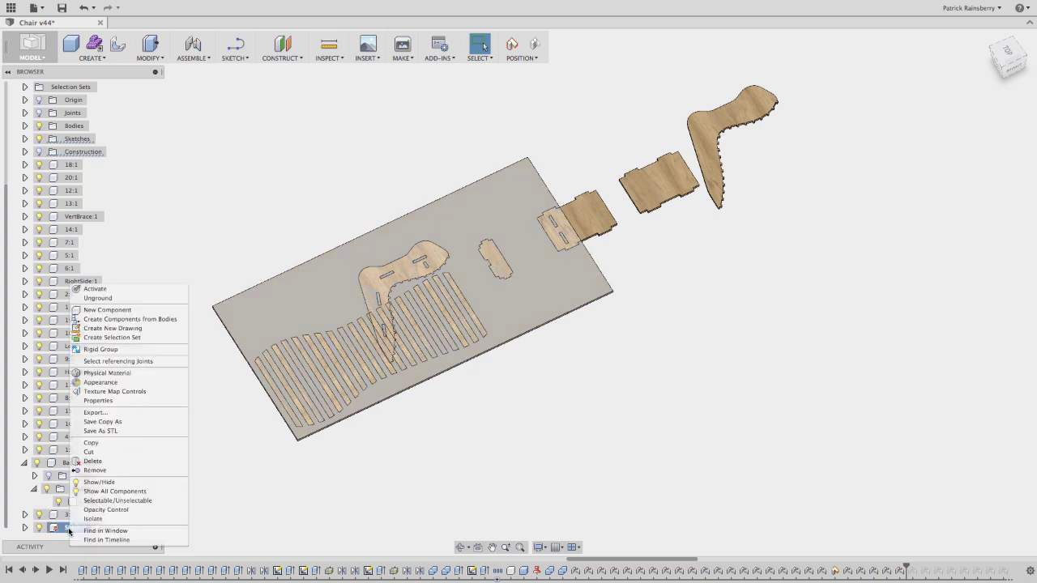
{"action": "left_click", "coordinate": [132, 501]}
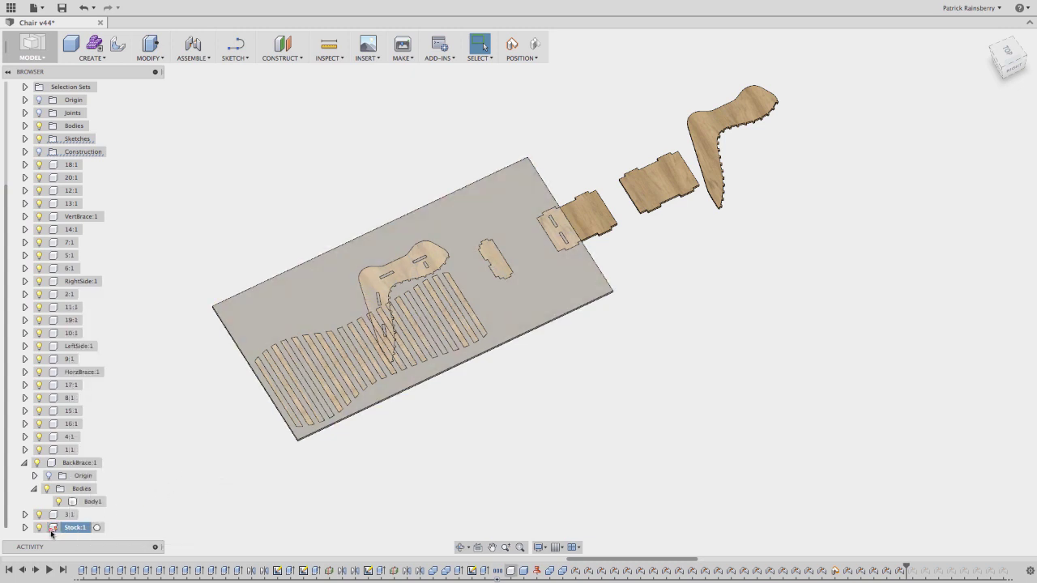
{"action": "left_click", "coordinate": [537, 305]}
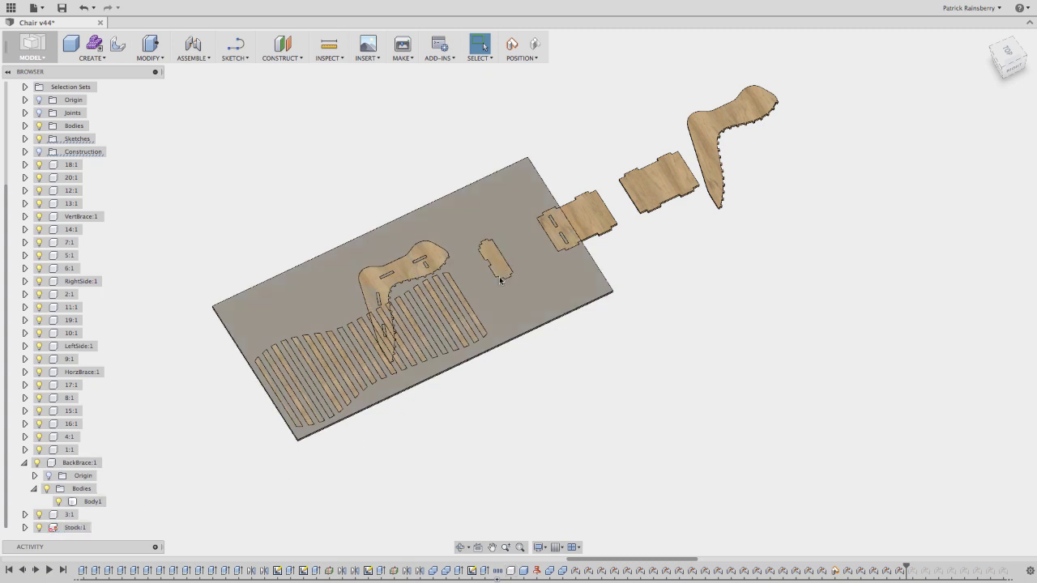
Move the RightSide piece to the sheet's upper right and place the three brace pieces on the sheet.
{"action": "left_click", "coordinate": [382, 278]}
{"action": "left_click_drag", "start_coordinate": [411, 267], "coordinate": [500, 196]}
{"action": "left_click_drag", "start_coordinate": [496, 266], "coordinate": [260, 322]}
{"action": "left_click_drag", "start_coordinate": [584, 229], "coordinate": [314, 305]}
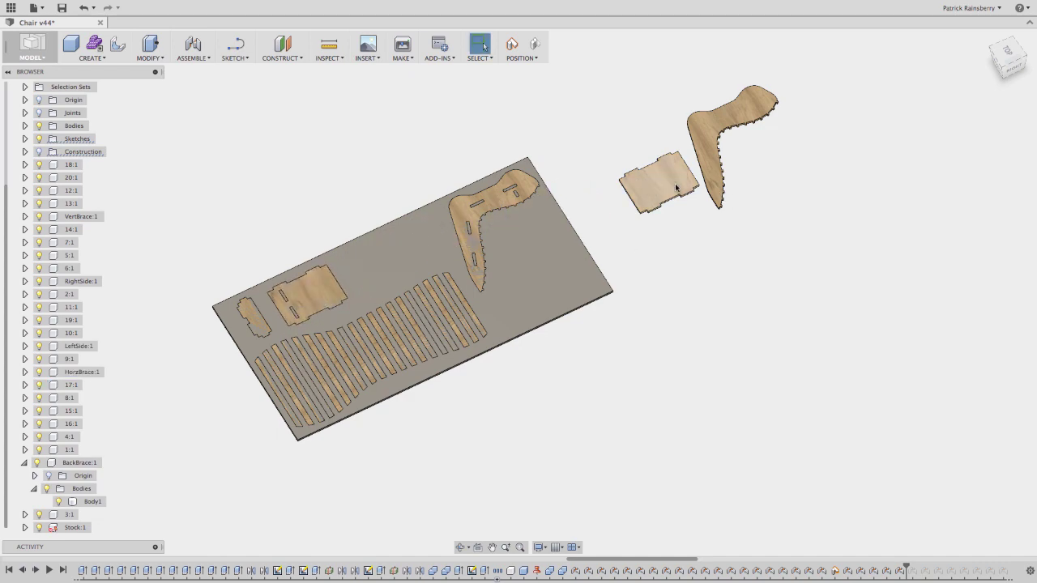
{"action": "left_click_drag", "start_coordinate": [659, 183], "coordinate": [389, 260]}
{"action": "scroll", "coordinate": [580, 232], "scroll_direction": "up", "scroll_amount": 5}
{"action": "scroll", "coordinate": [581, 232], "scroll_direction": "down", "scroll_amount": 2}
{"action": "scroll", "coordinate": [232, 225], "scroll_direction": "up", "scroll_amount": 1}
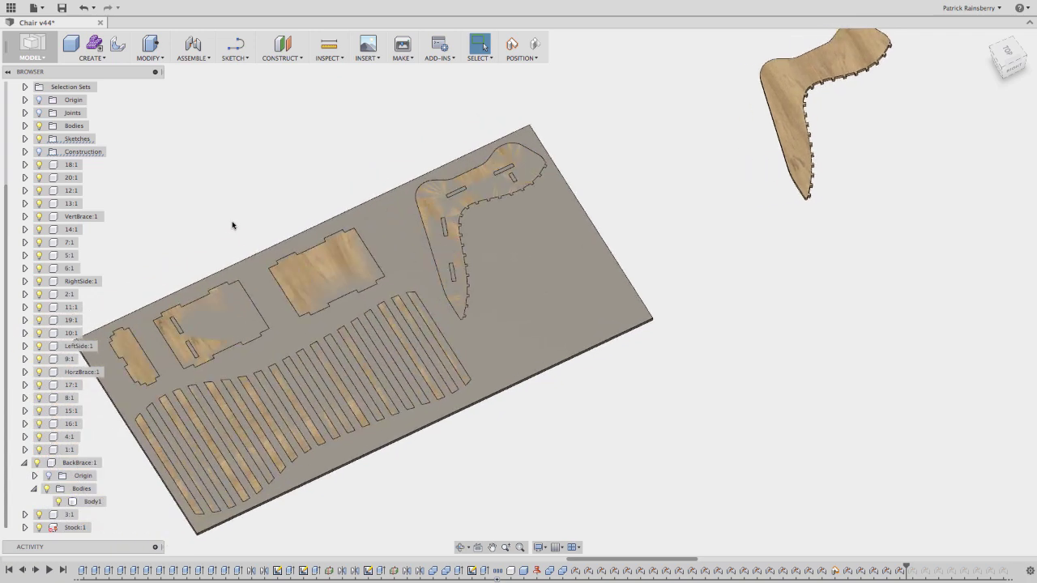
Move the LeftSide piece and flip it over by -180 degrees about the X axis.
{"action": "left_click", "coordinate": [798, 87]}
{"action": "right_click", "coordinate": [796, 87]}
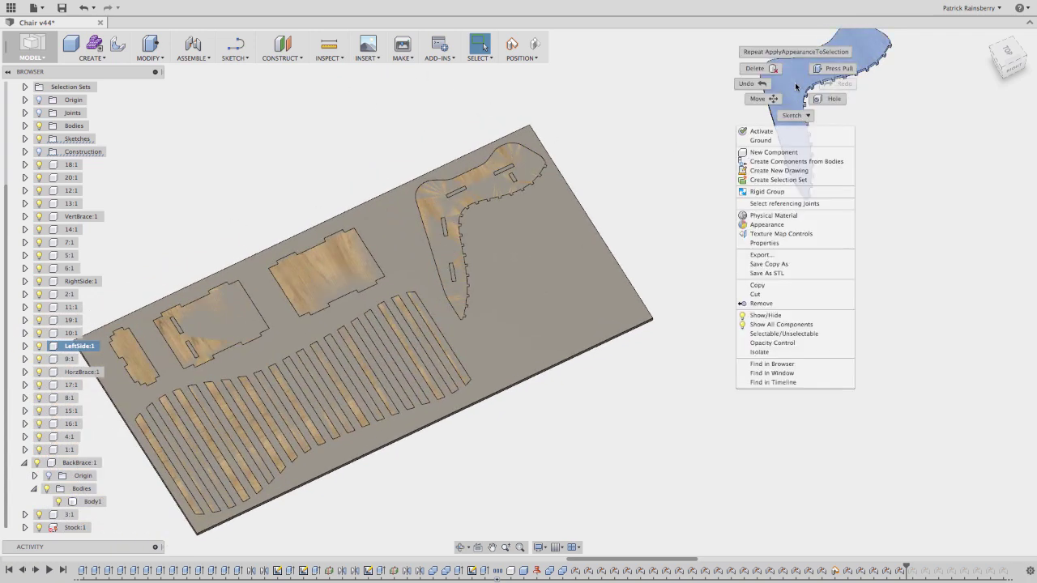
{"action": "left_click", "coordinate": [768, 101]}
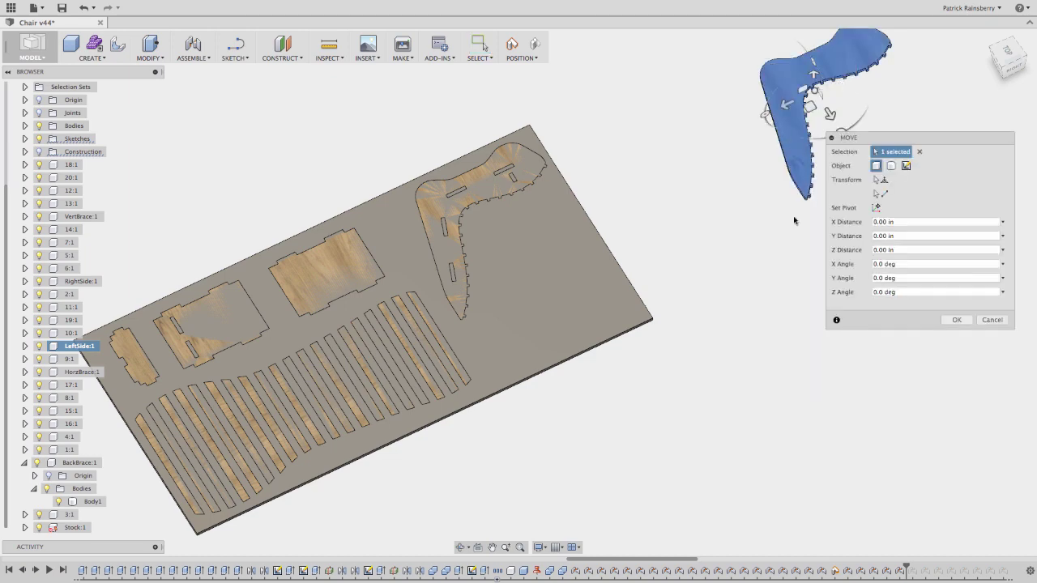
{"action": "middle_click_drag", "start_coordinate": [719, 301], "coordinate": [660, 276], "text": "shift"}
{"action": "left_click_drag", "start_coordinate": [762, 262], "coordinate": [601, 197]}
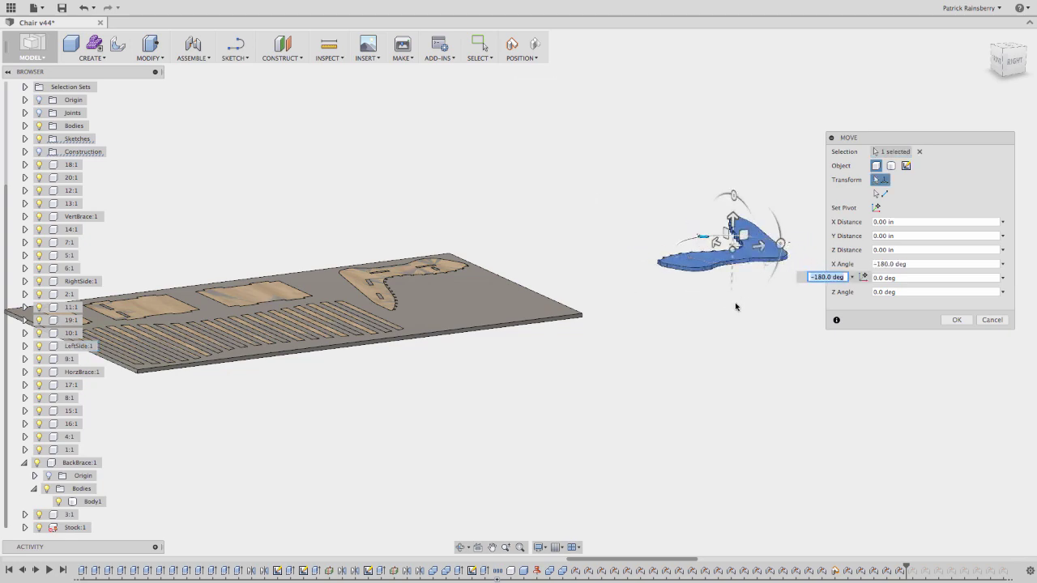
{"action": "middle_click_drag", "start_coordinate": [741, 305], "coordinate": [724, 370], "text": "shift"}
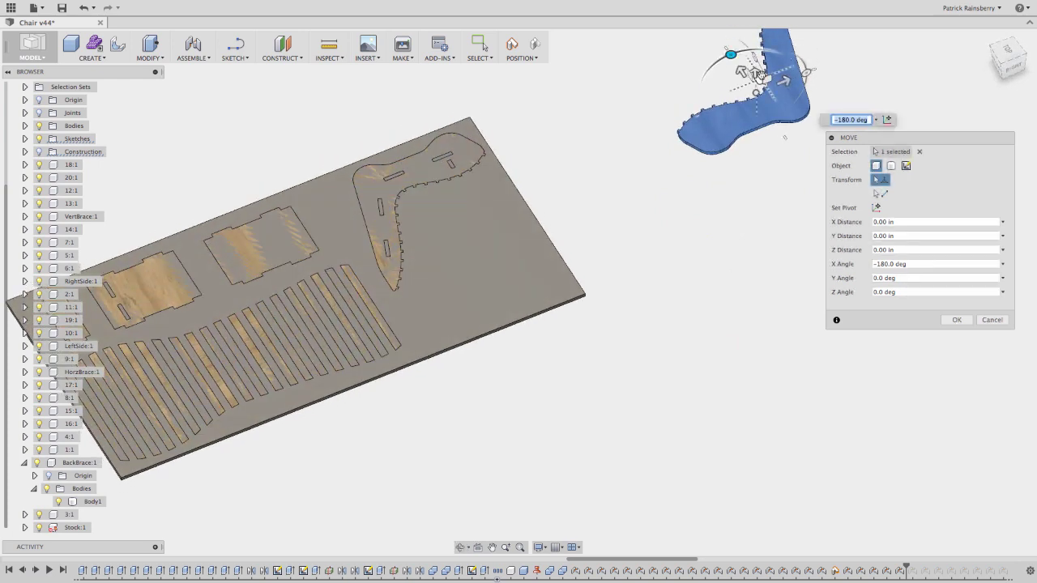
Lower the flipped LeftSide onto the sheet and nudge it into place beside RightSide.
{"action": "left_click_drag", "start_coordinate": [761, 77], "coordinate": [483, 264]}
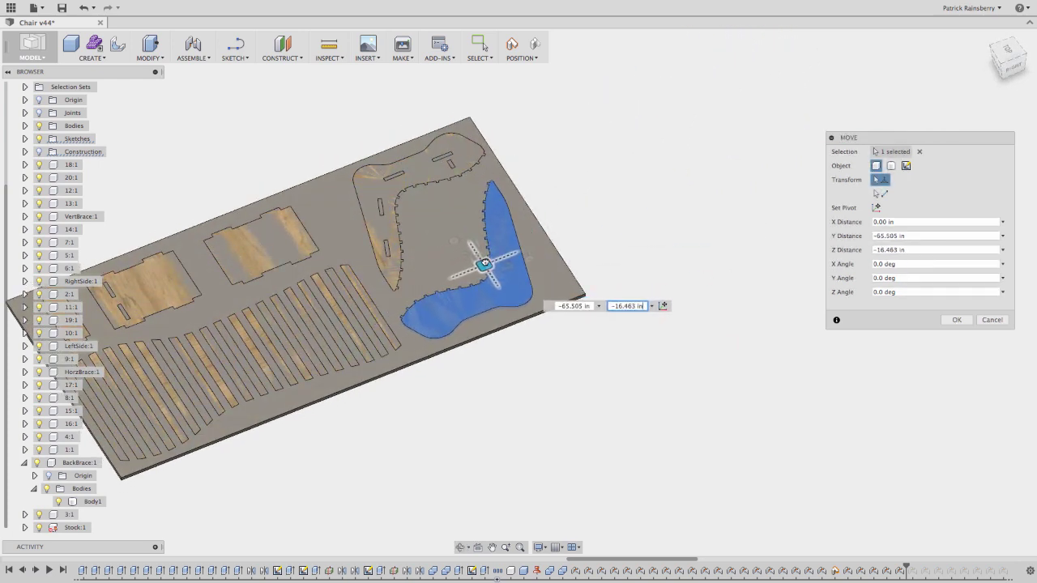
{"action": "left_click", "coordinate": [953, 320]}
{"action": "mouse_move", "coordinate": [518, 273]}
{"action": "left_mouse_down"}
{"action": "mouse_move", "coordinate": [592, 267]}
{"action": "mouse_move", "coordinate": [519, 273]}
{"action": "left_mouse_up"}
{"action": "middle_click_drag", "start_coordinate": [602, 371], "coordinate": [822, 428], "text": "shift"}
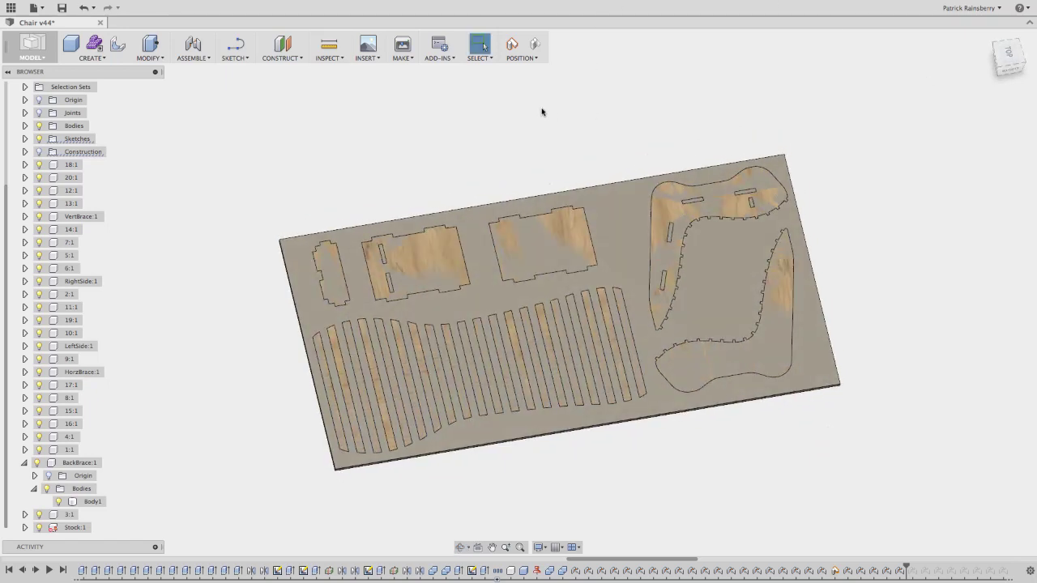
Capture the current nested layout as a position snapshot.
{"action": "left_click", "coordinate": [512, 46]}
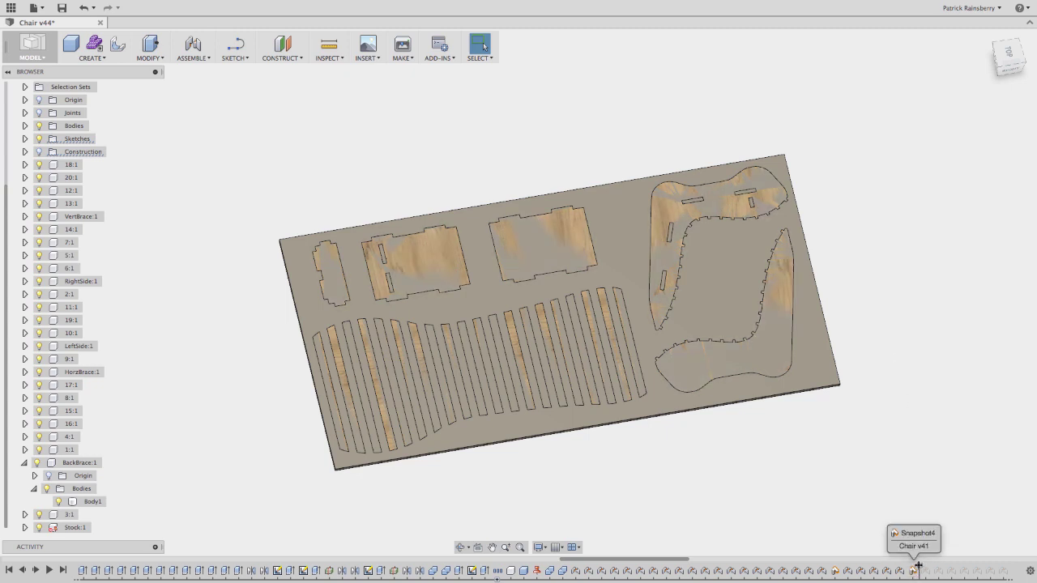
Step the timeline back one step to preview the earlier part positions.
{"action": "left_click_drag", "start_coordinate": [909, 565], "coordinate": [918, 565]}
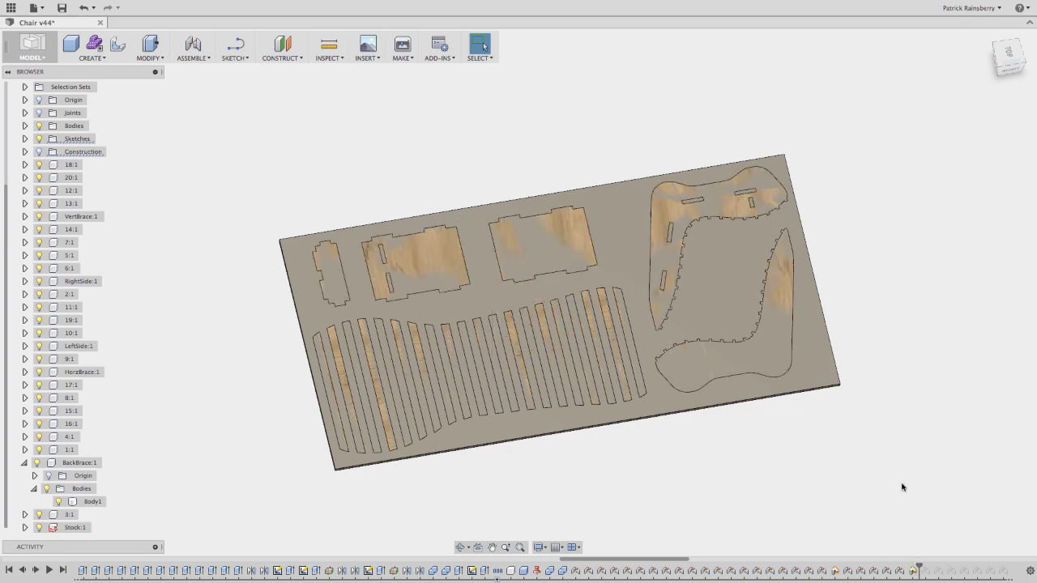
{"action": "middle_click_drag", "start_coordinate": [860, 477], "coordinate": [757, 461], "text": "shift"}
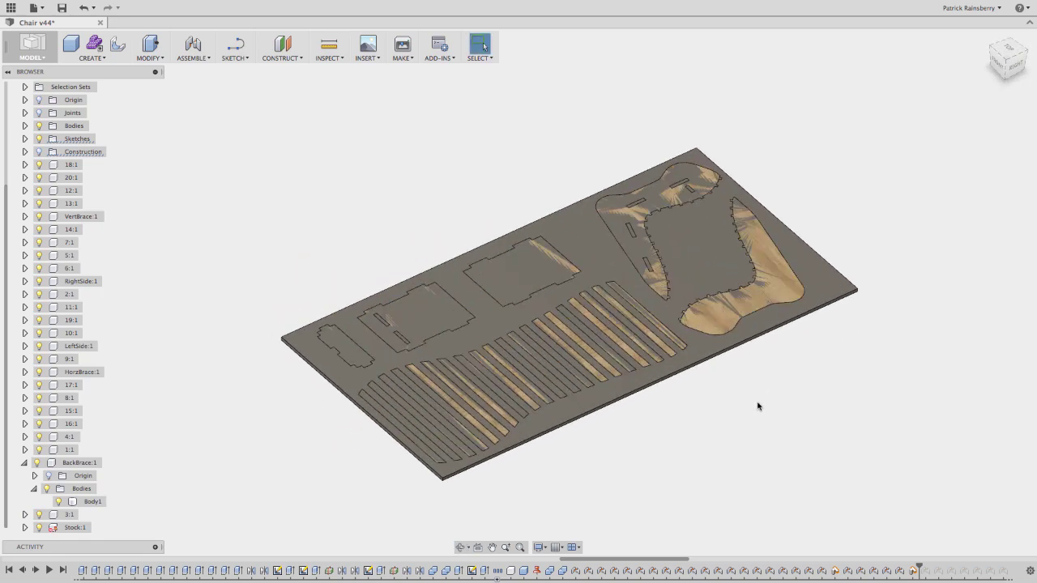
{"action": "mouse_move", "coordinate": [758, 405]}
{"action": "middle_mouse_down", "text": "shift"}
{"action": "mouse_move", "coordinate": [764, 375]}
{"action": "mouse_move", "coordinate": [743, 364]}
{"action": "mouse_move", "coordinate": [738, 403]}
{"action": "middle_mouse_up", "text": "shift"}
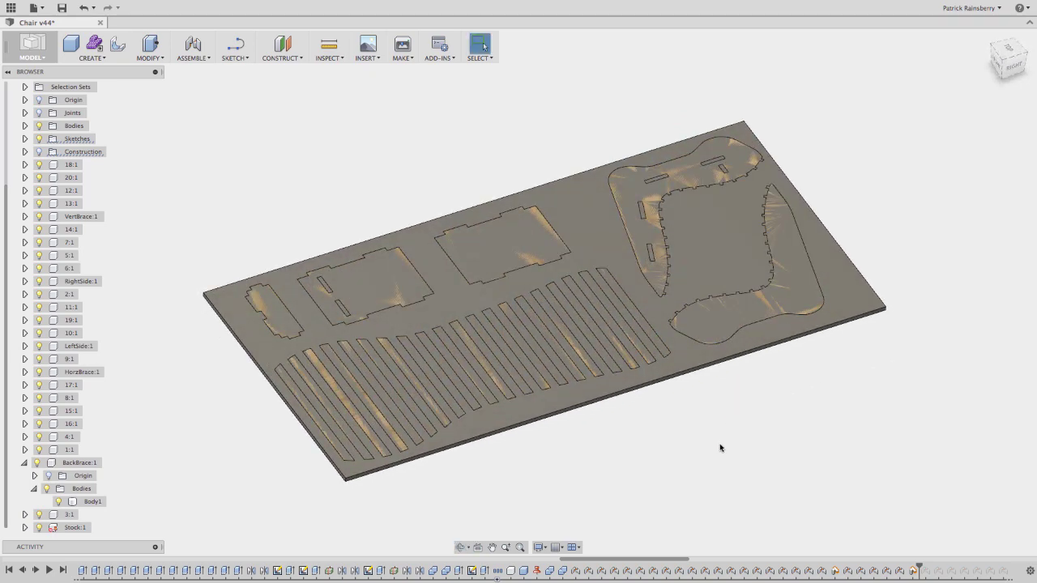